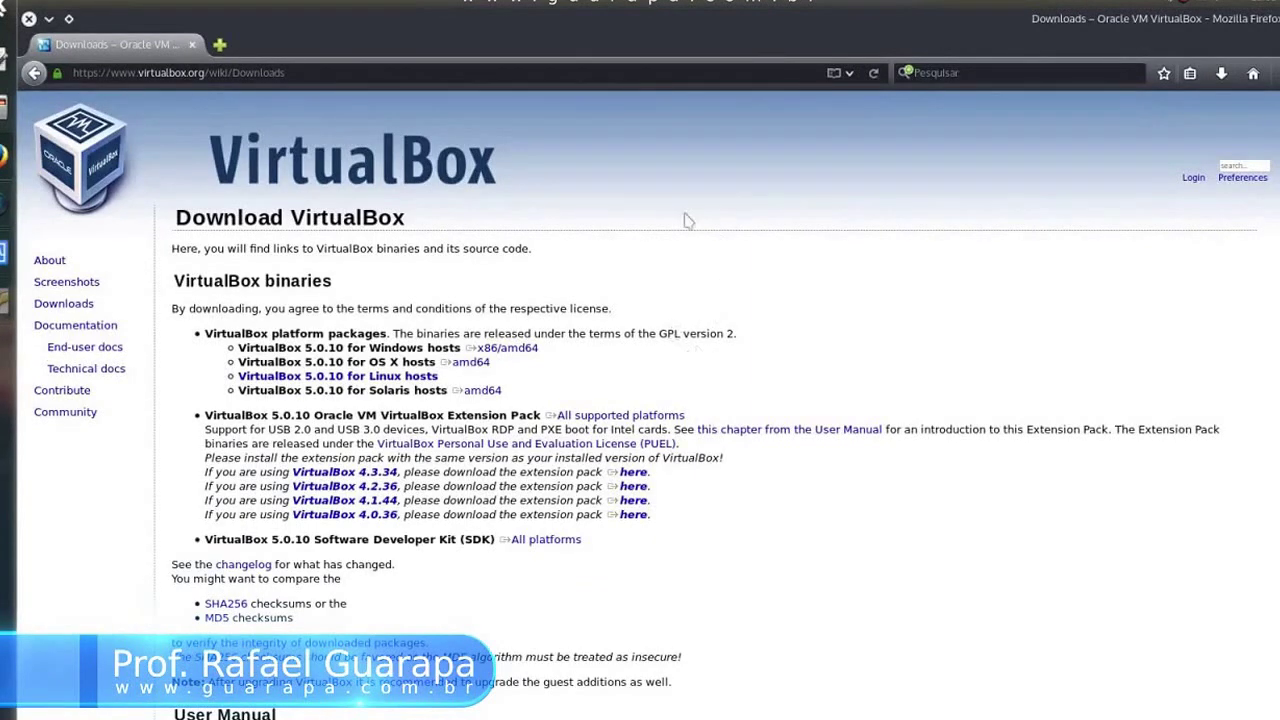
drag(237, 376, 411, 380)
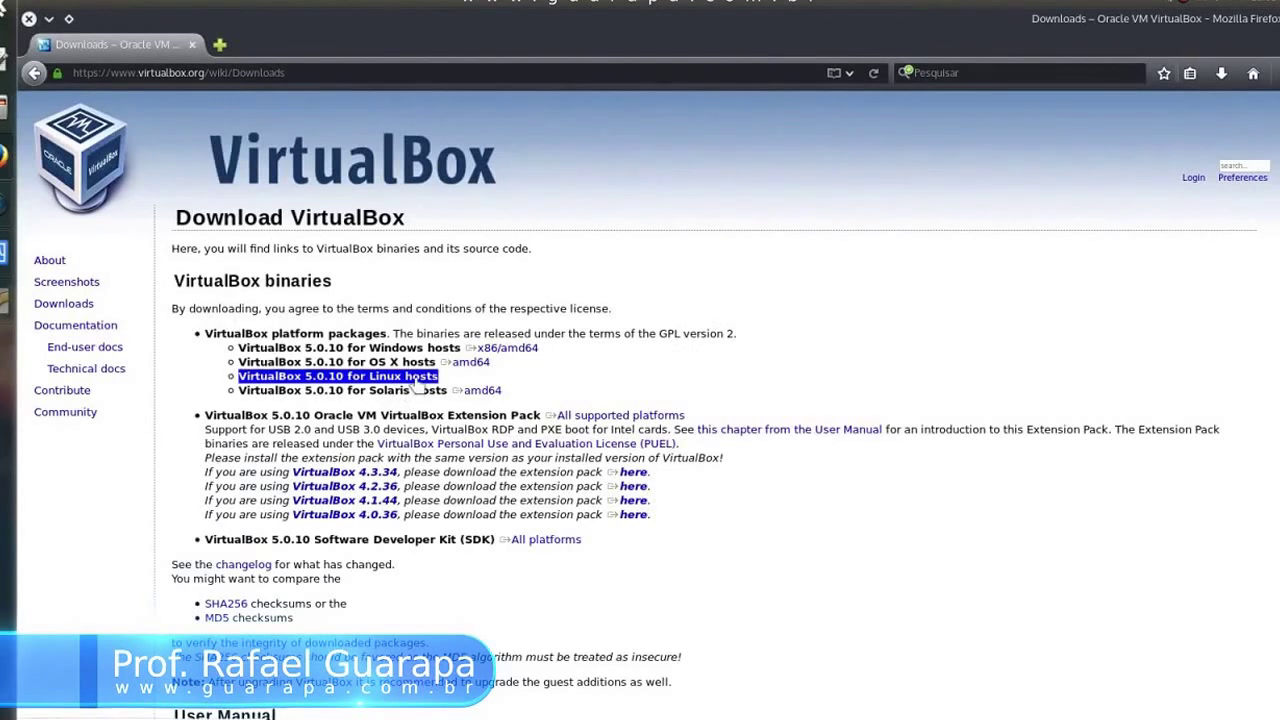
click(659, 403)
drag(464, 347, 540, 348)
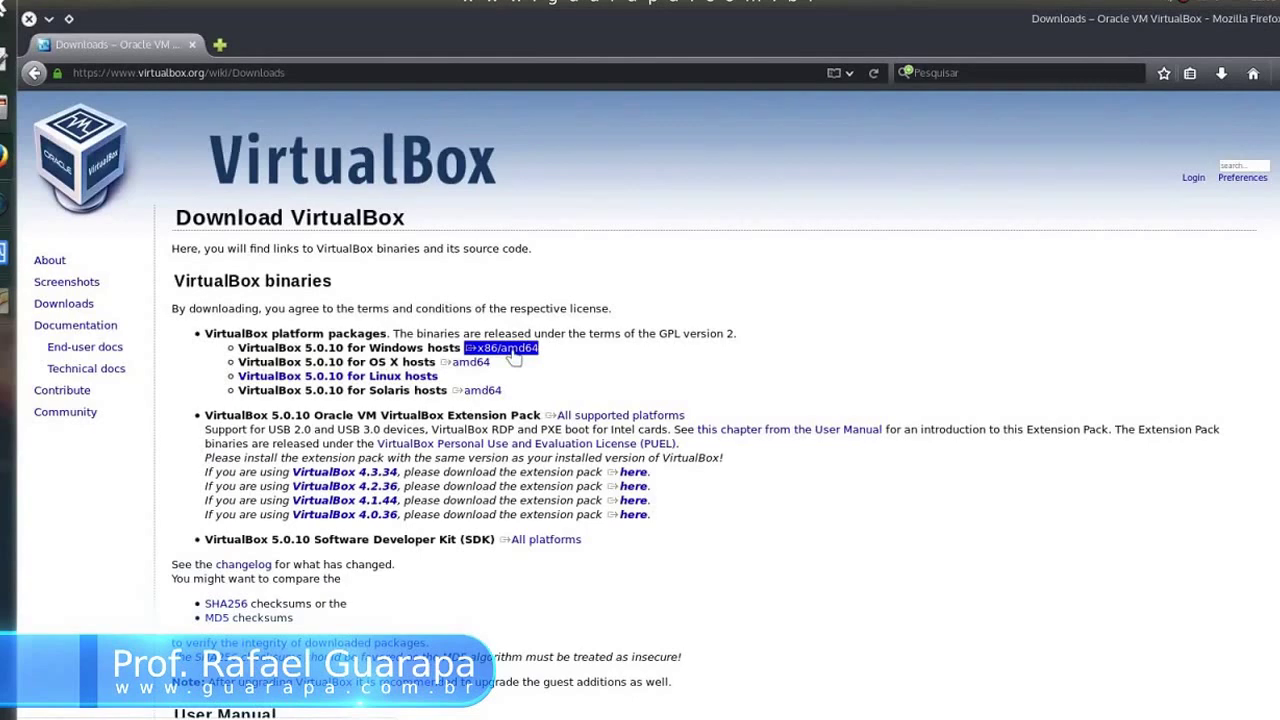
click(512, 349)
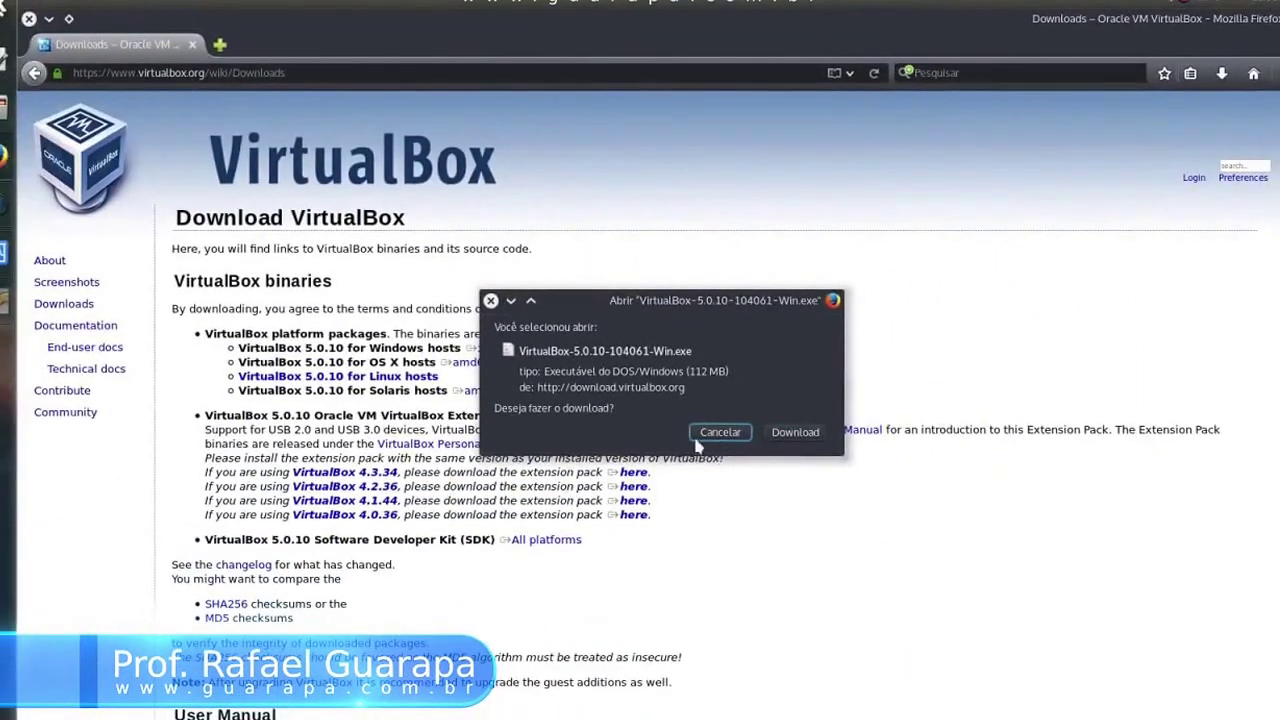
click(719, 435)
click(689, 372)
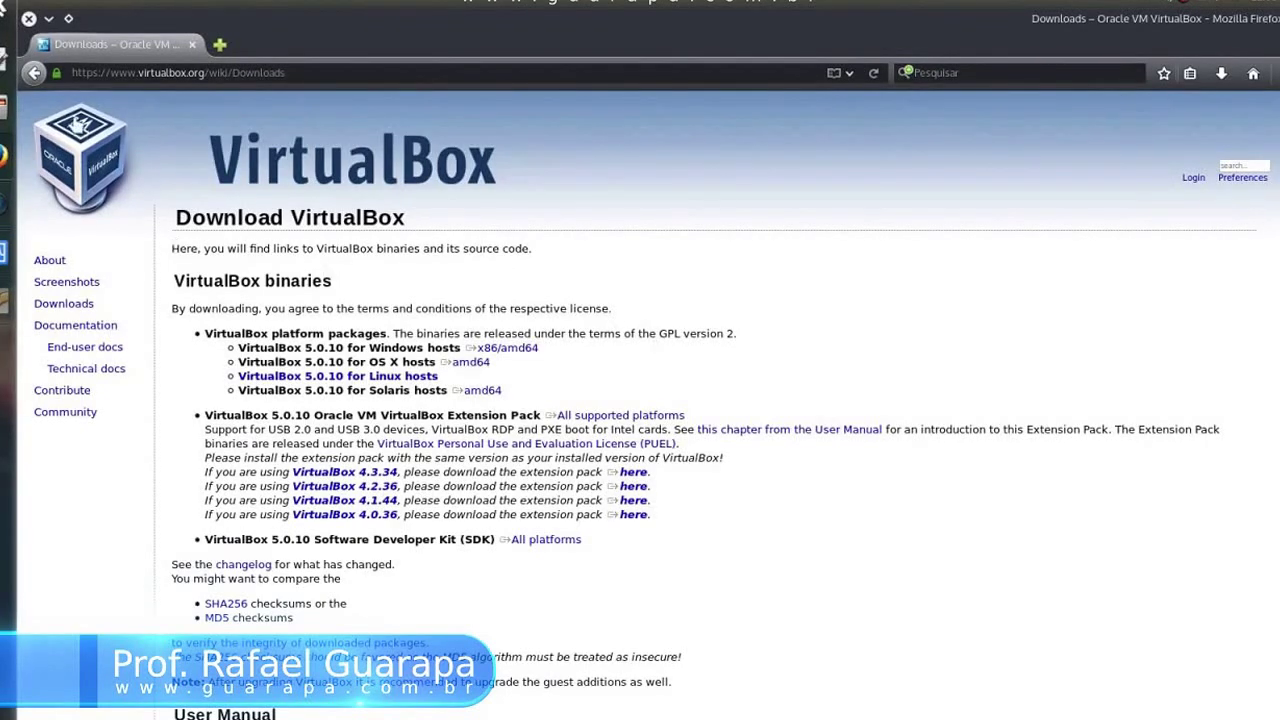
Step: Minimize Firefox and search the KDE launcher for 'ubuntu' to start Ubuntu Software Center
click(52, 21)
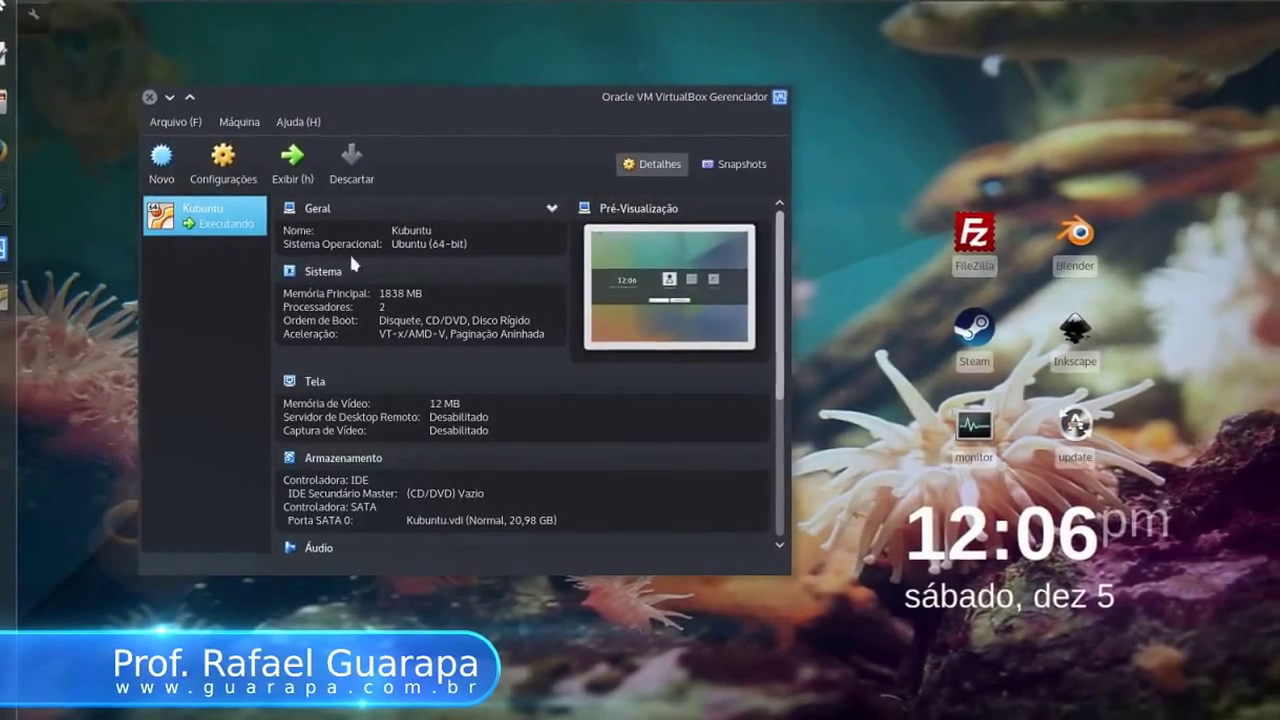
click(3, 8)
text(ubuntu)
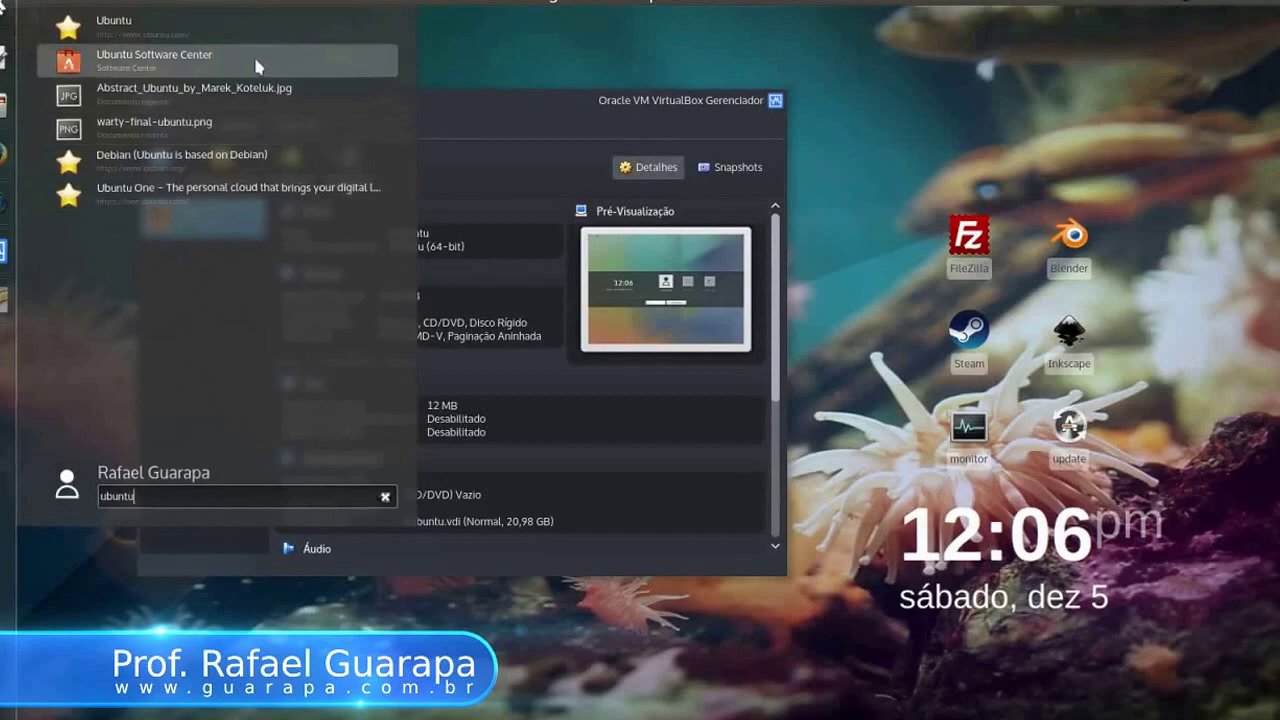
key(Escape)
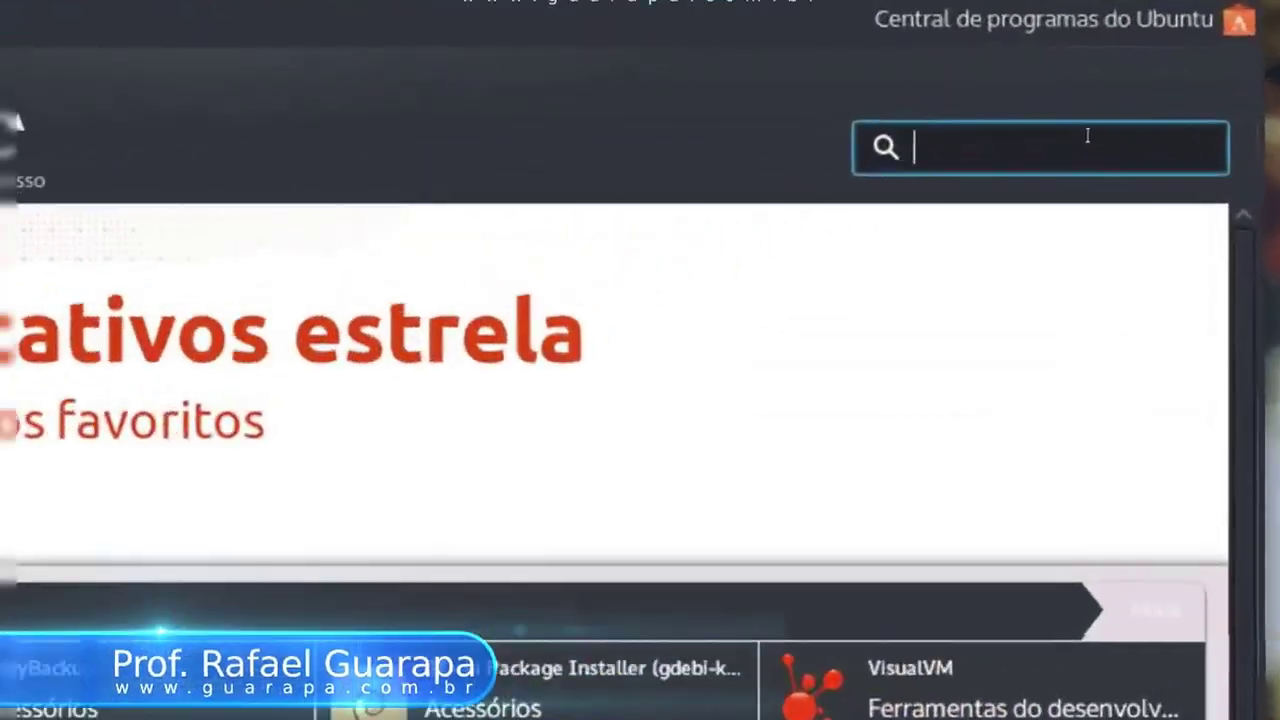
Step: Search for 'virtualbox' and open the VirtualBox application's details page
text(virtualbox)
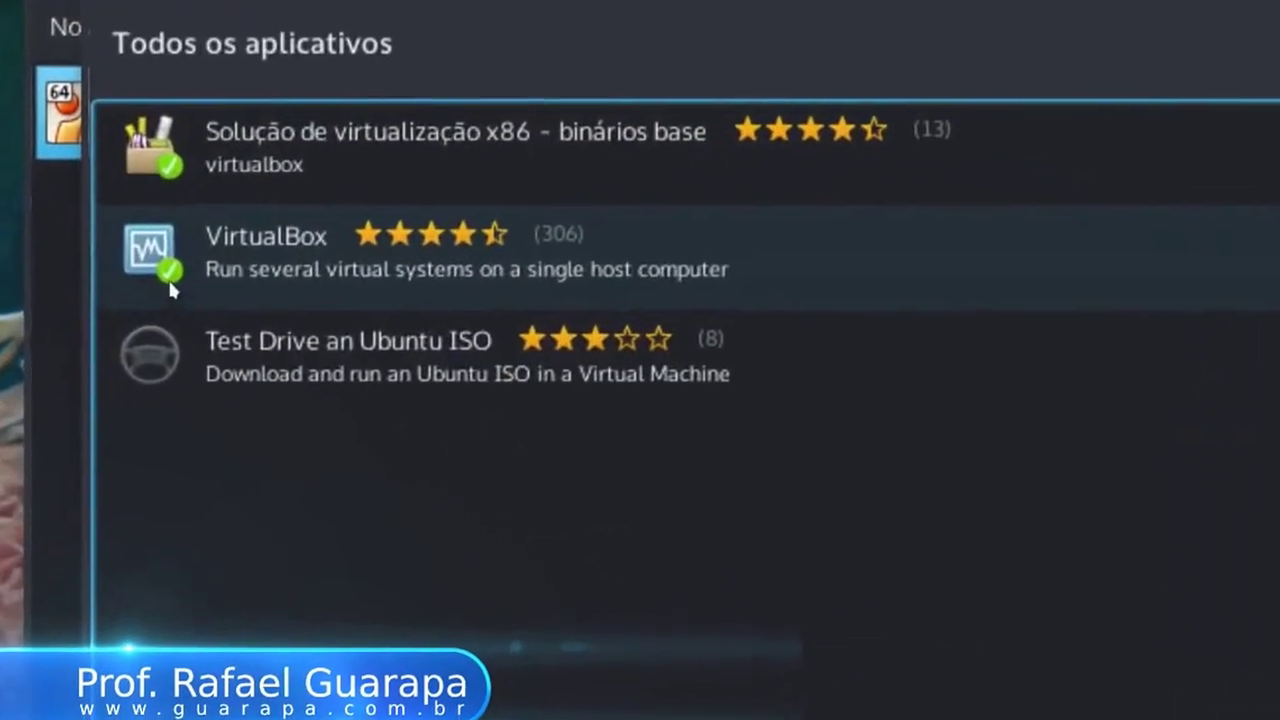
click(267, 268)
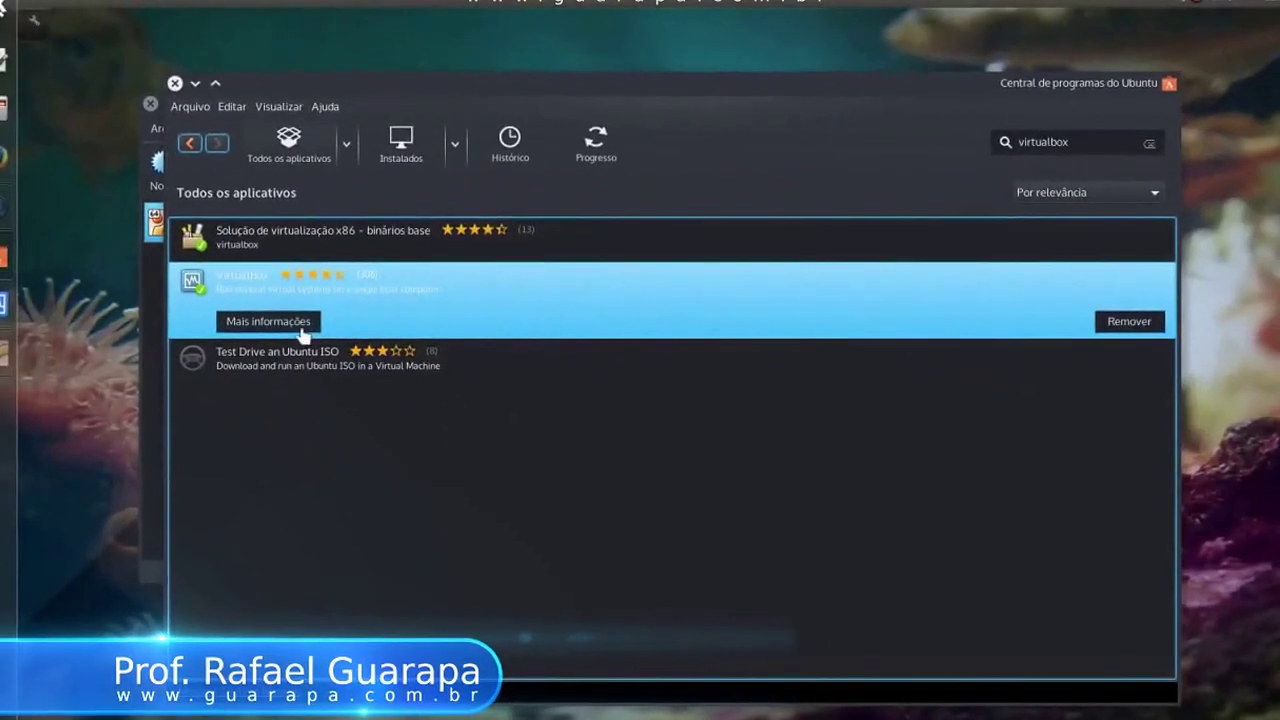
click(268, 321)
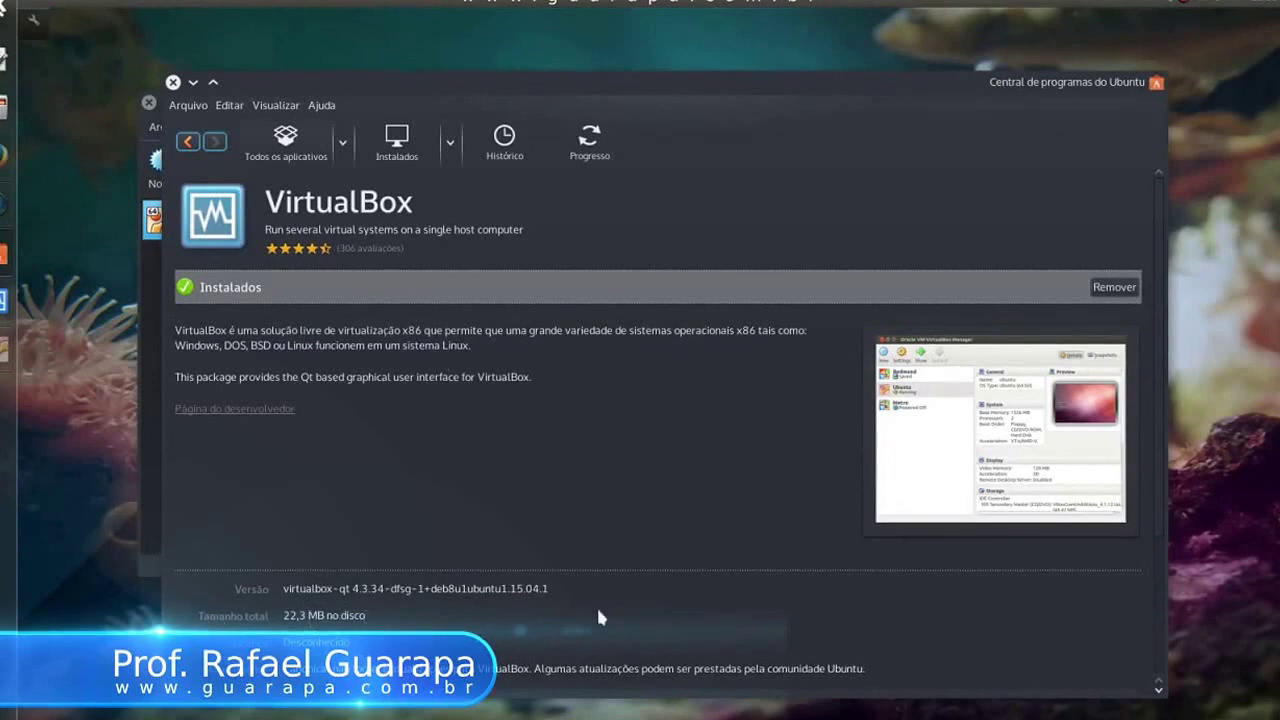
Step: View the enlarged VirtualBox screenshot, then review the package details showing it installed
click(1004, 407)
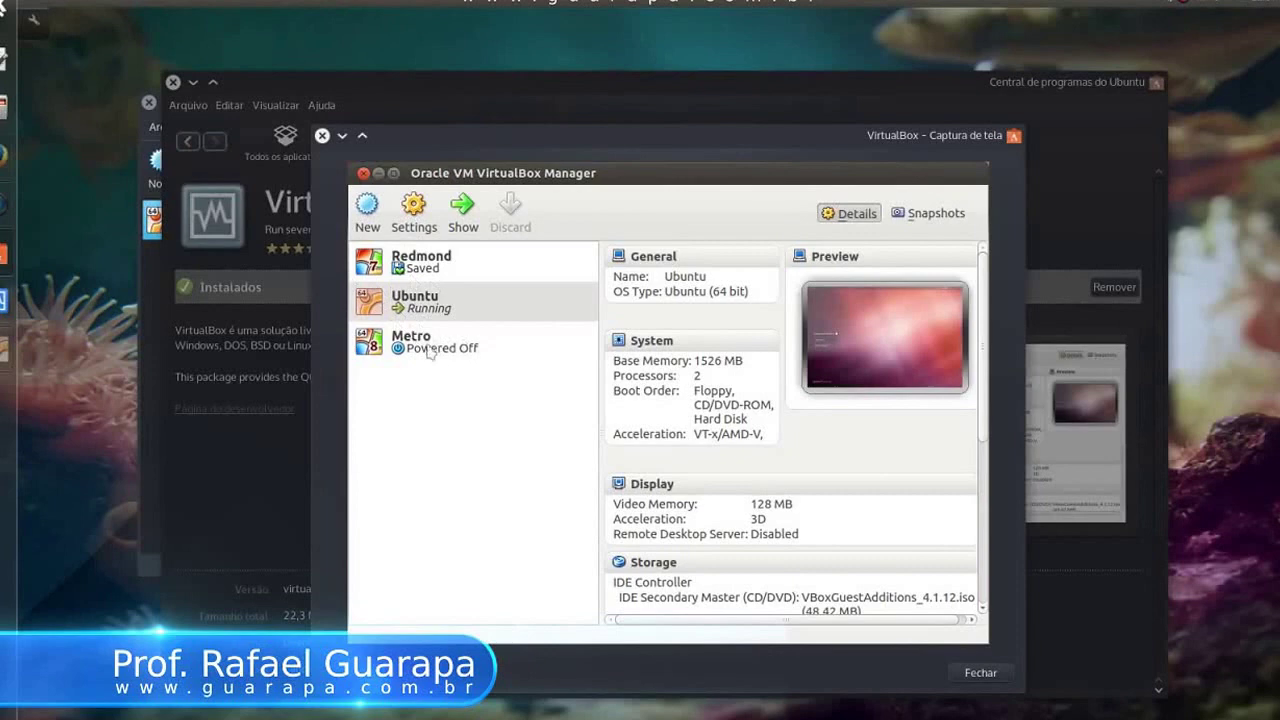
click(975, 674)
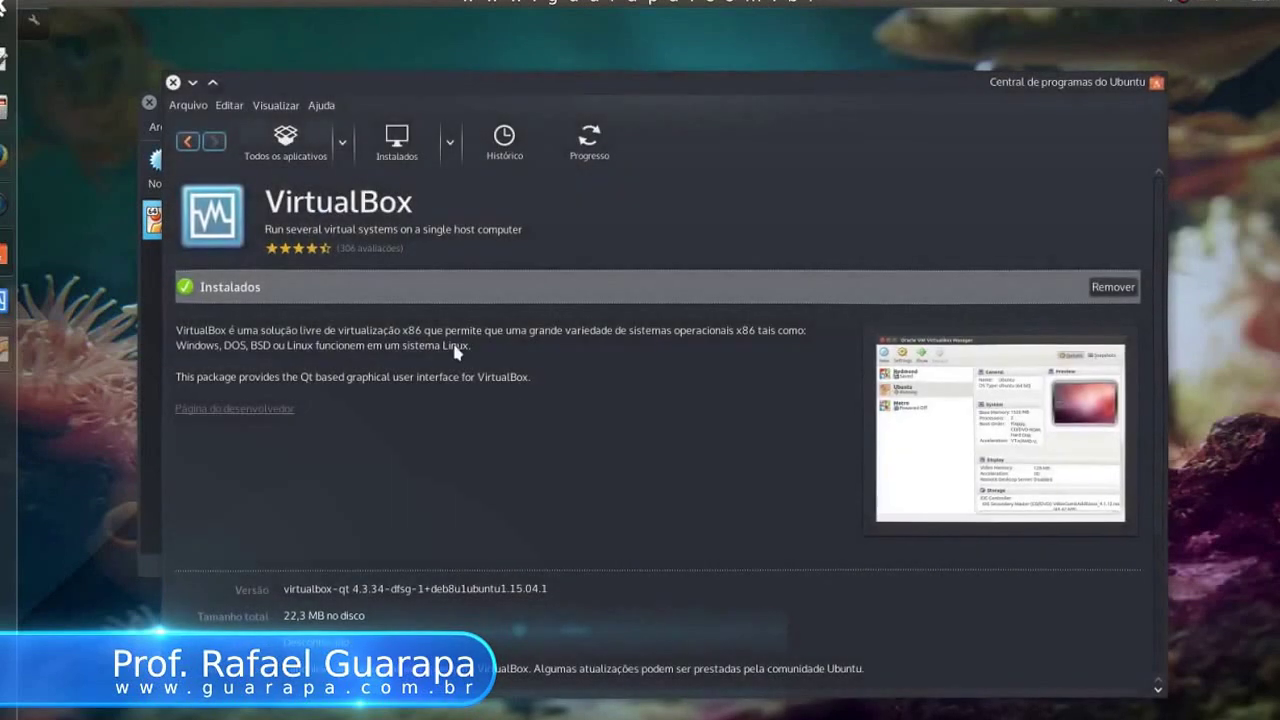
scroll(454, 352, down, 4)
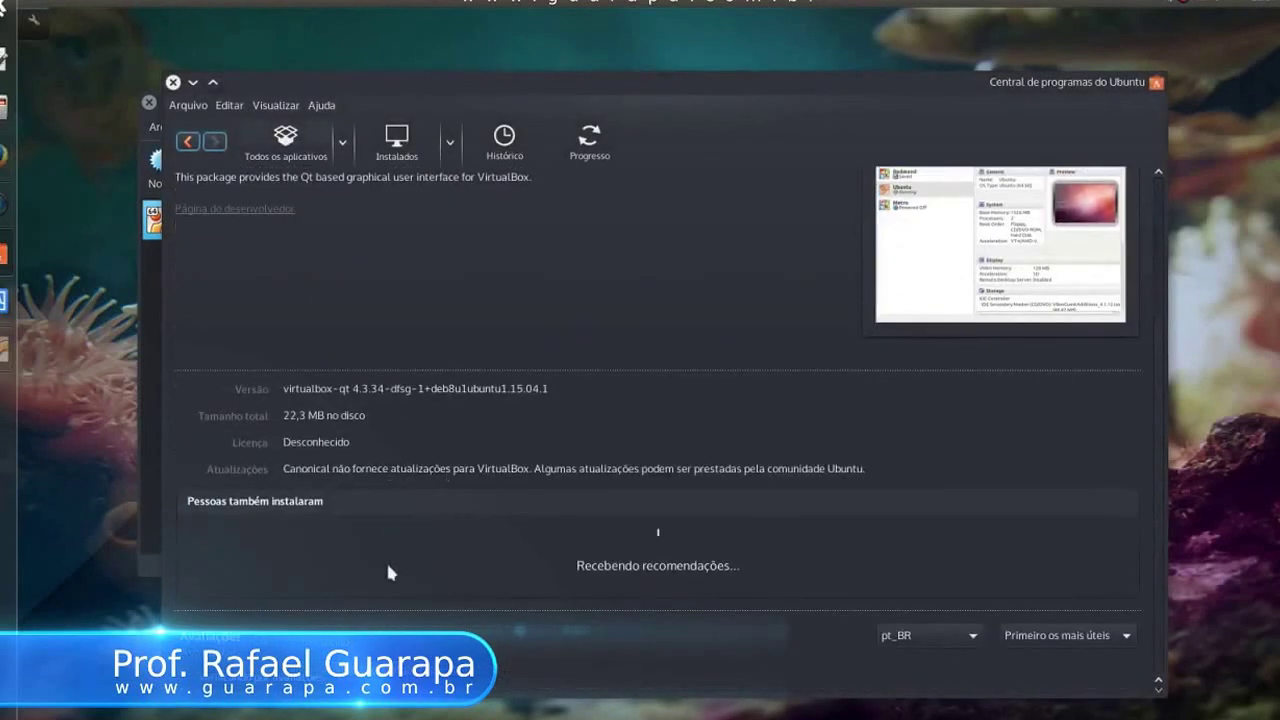
scroll(390, 572, up, 4)
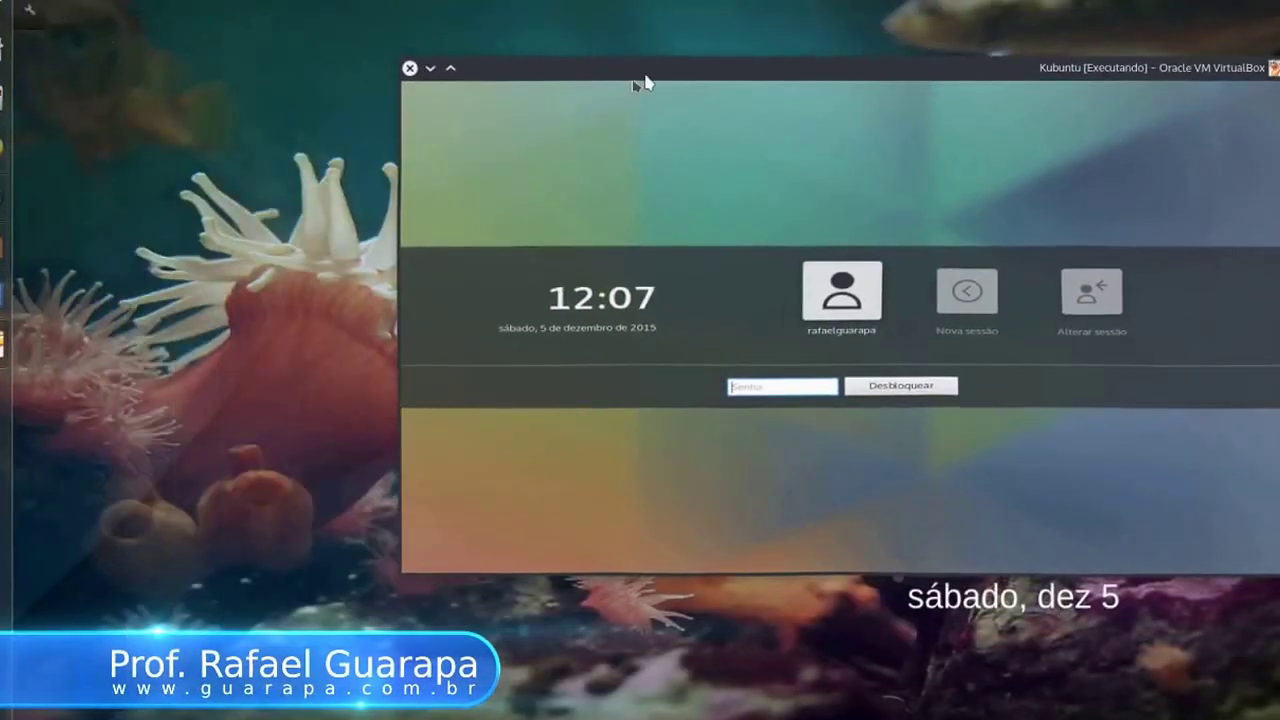
Step: Reposition the Kubuntu VM window and bring it back into view
drag(643, 80, 351, 94)
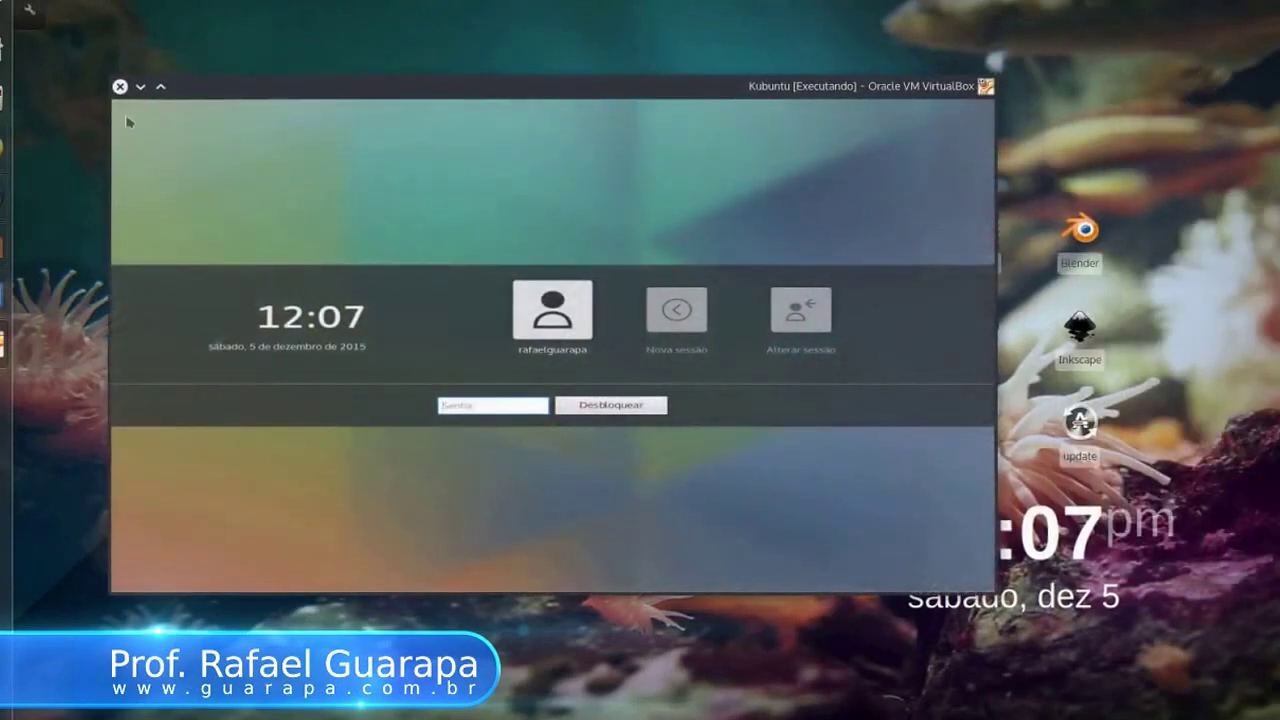
click(120, 86)
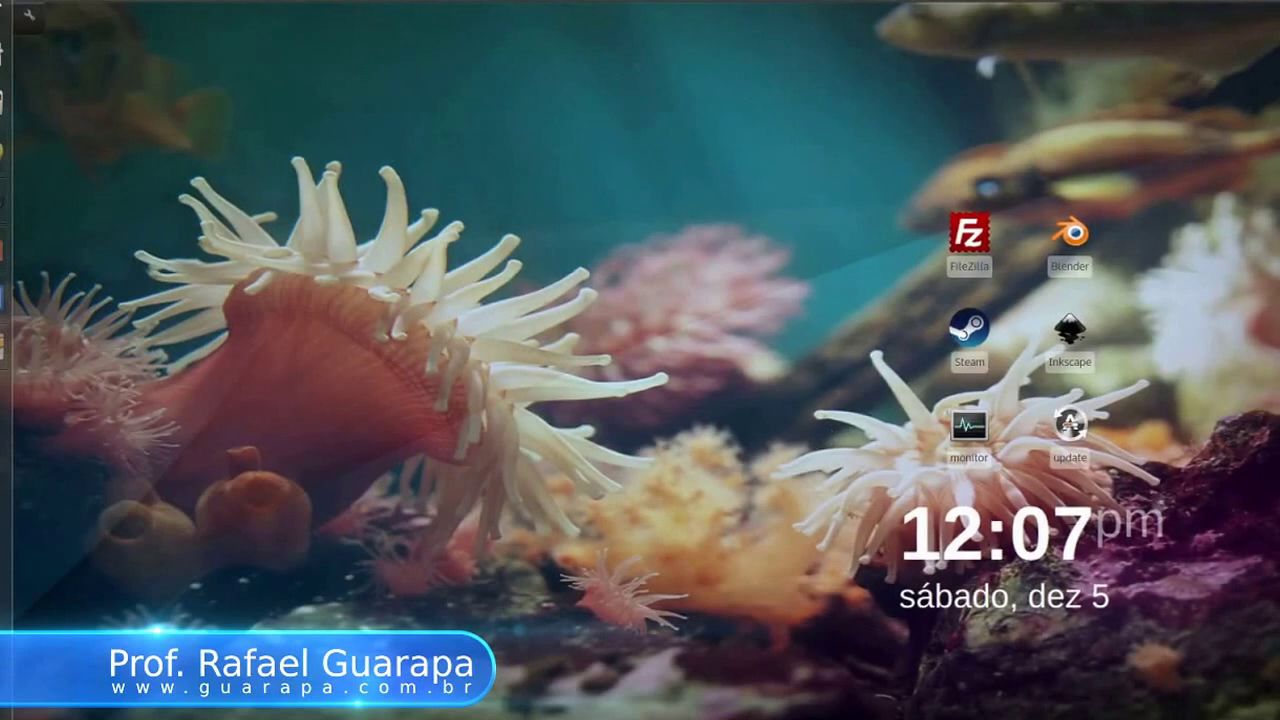
click(5, 345)
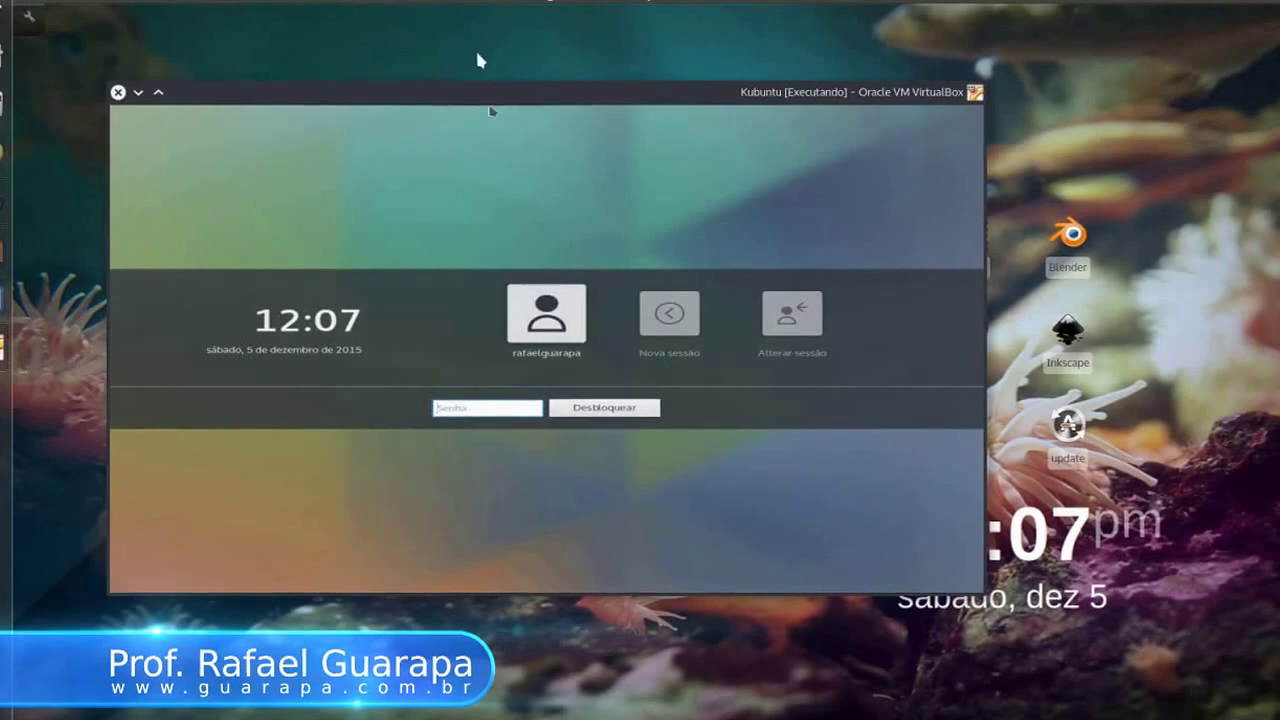
drag(470, 92, 475, 147)
Step: Enter the guest account password in the Senha field to unlock the Kubuntu desktop
click(478, 462)
text(abc)
key(ctrl+a)
text(abcdefg)
key(Return)
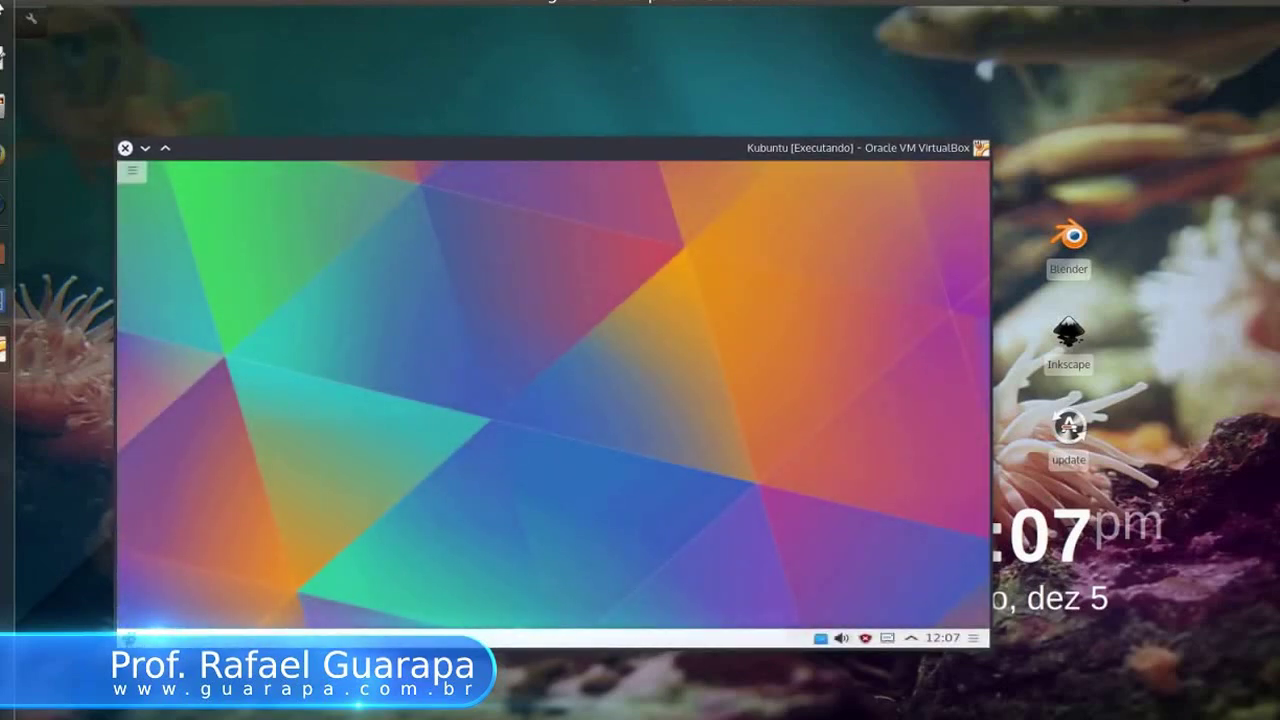
key(super)
Step: Maximize the Kubuntu VM window and switch back to the VirtualBox Manager
click(180, 217)
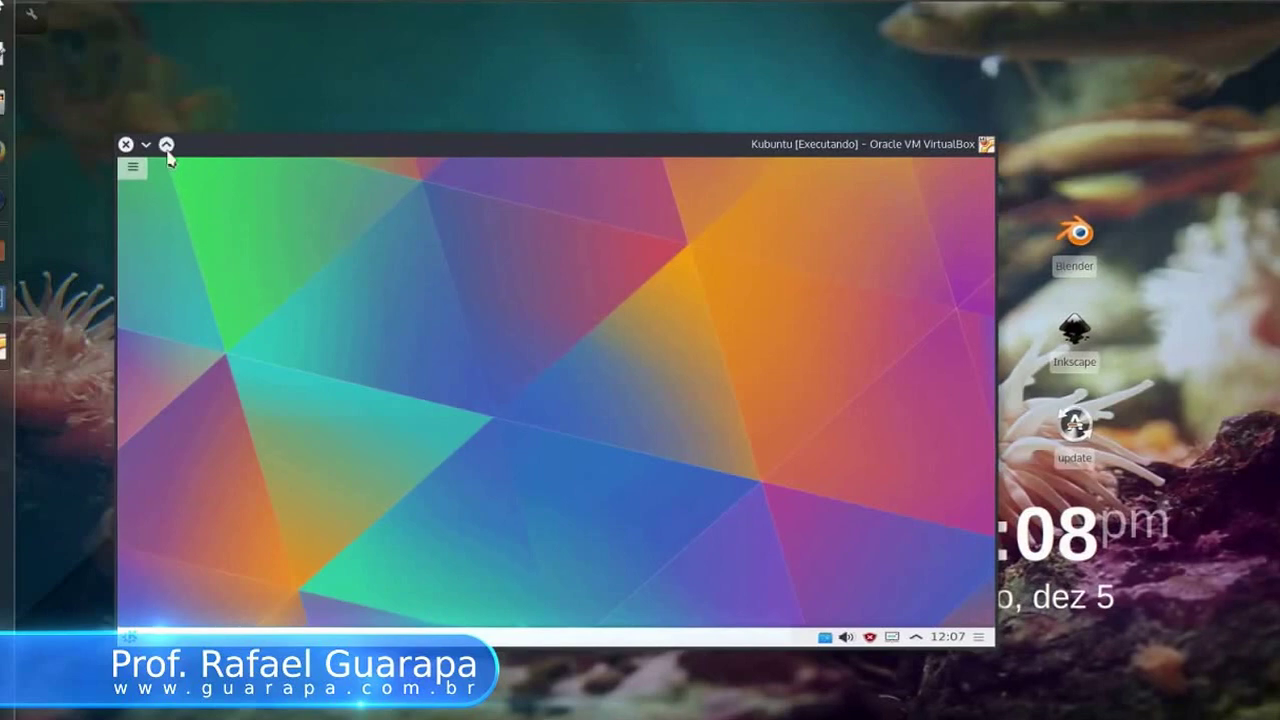
click(166, 146)
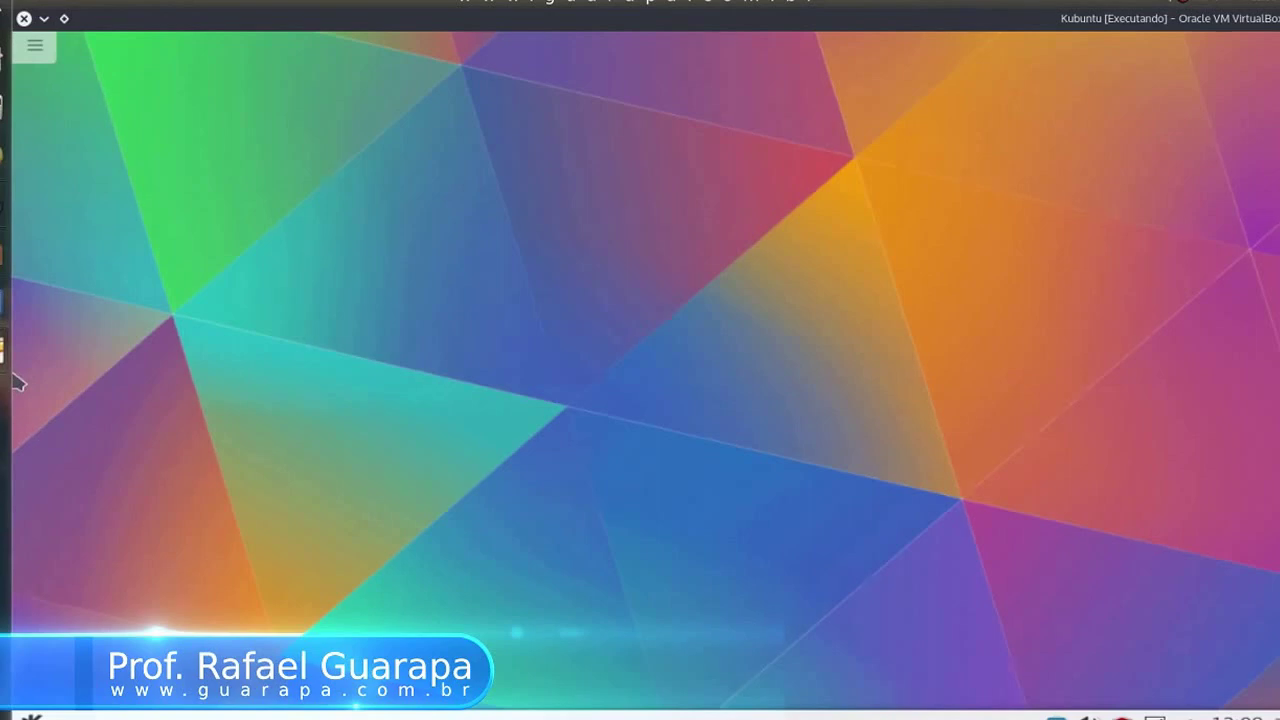
click(5, 350)
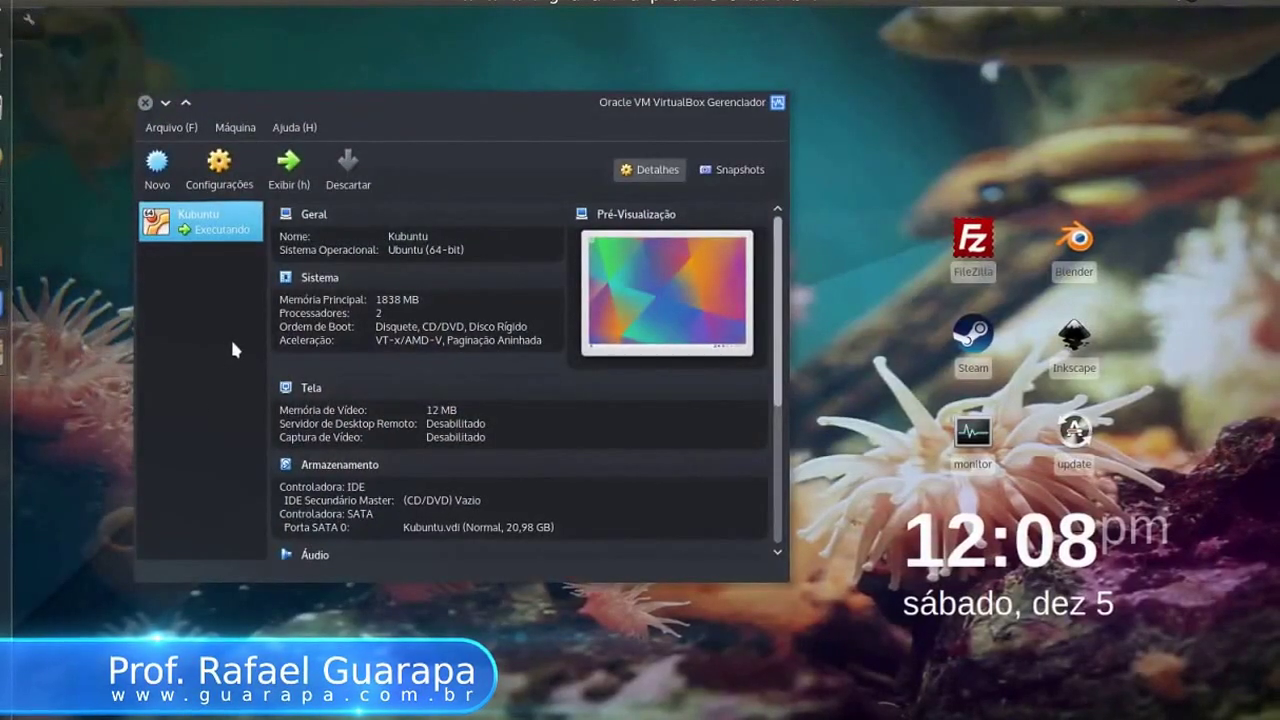
click(221, 170)
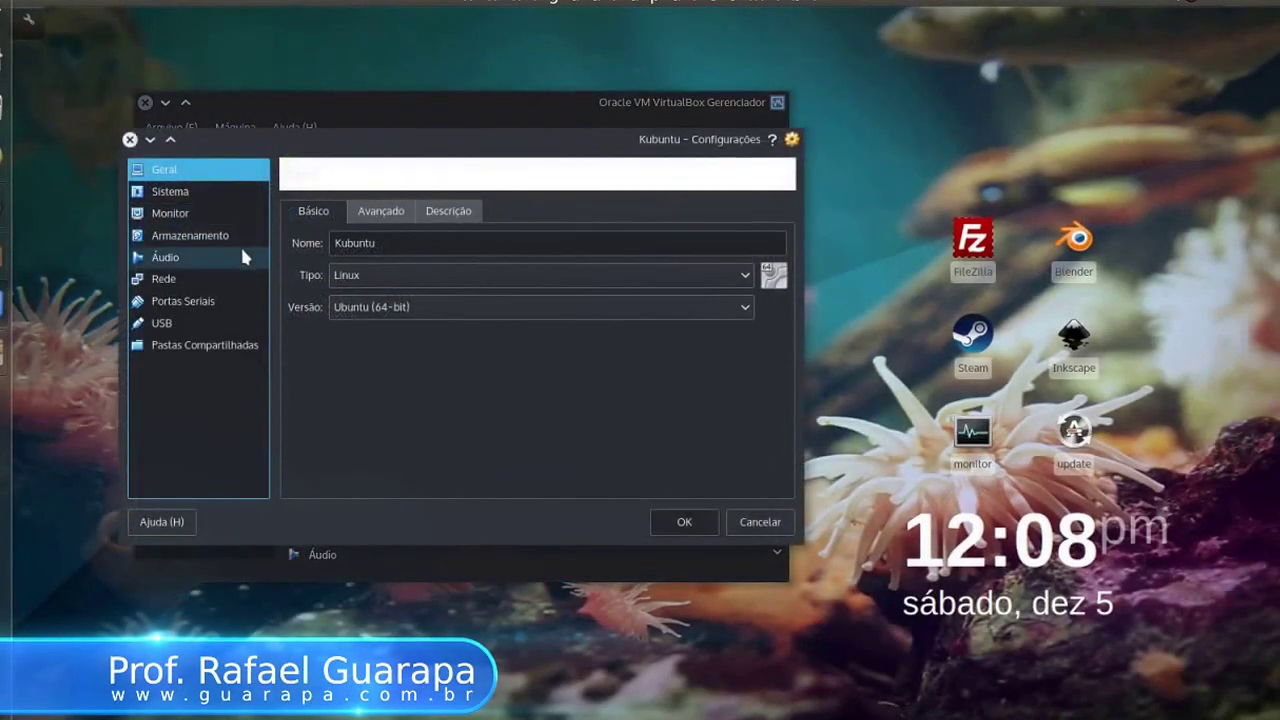
click(243, 191)
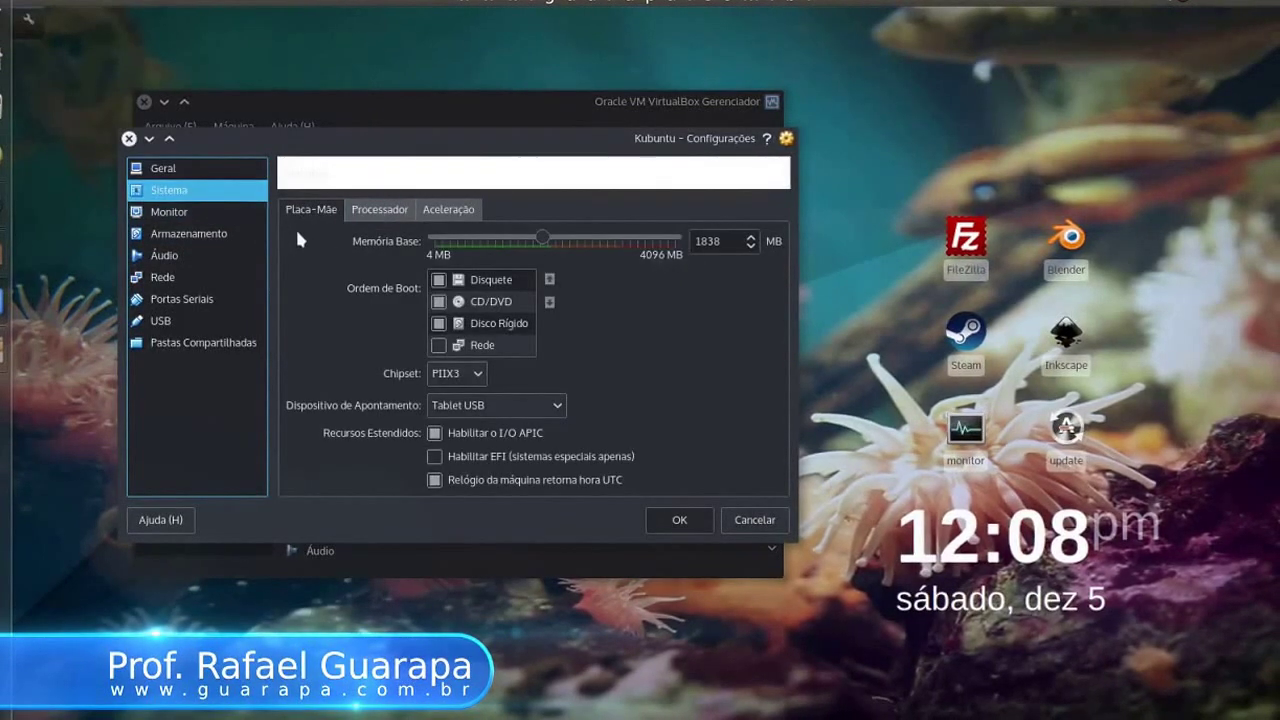
click(239, 212)
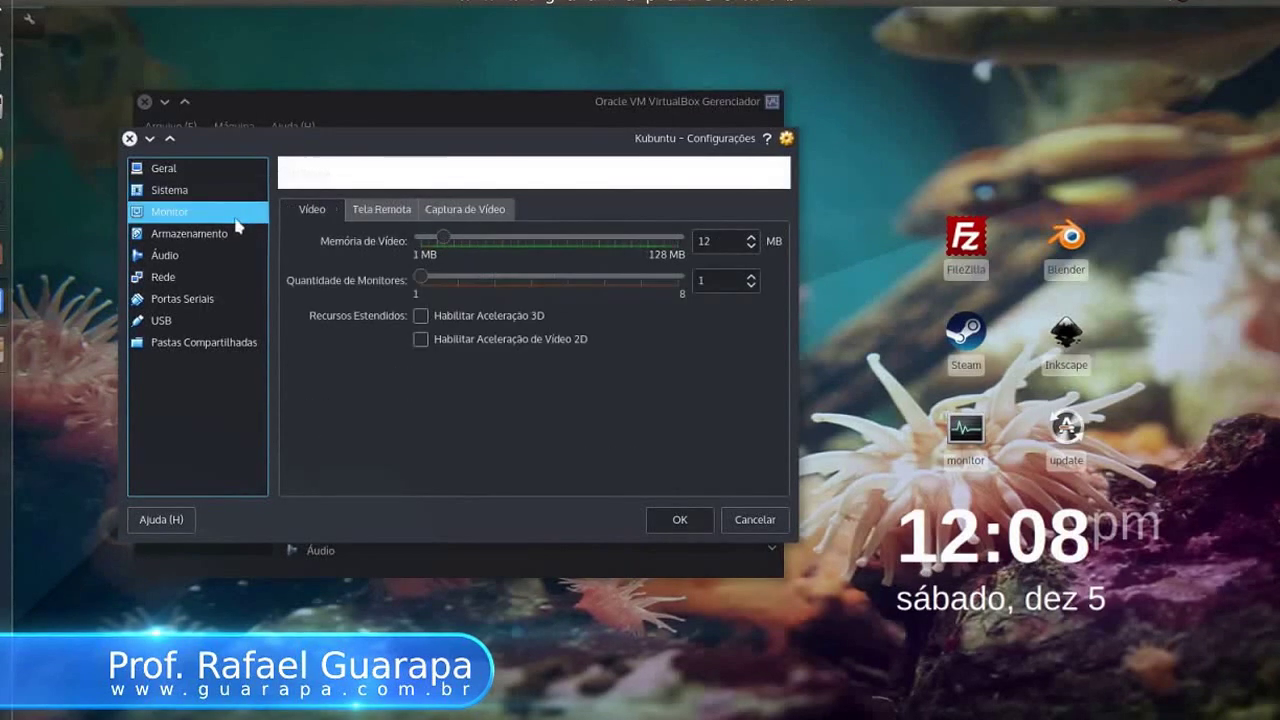
click(232, 232)
click(225, 257)
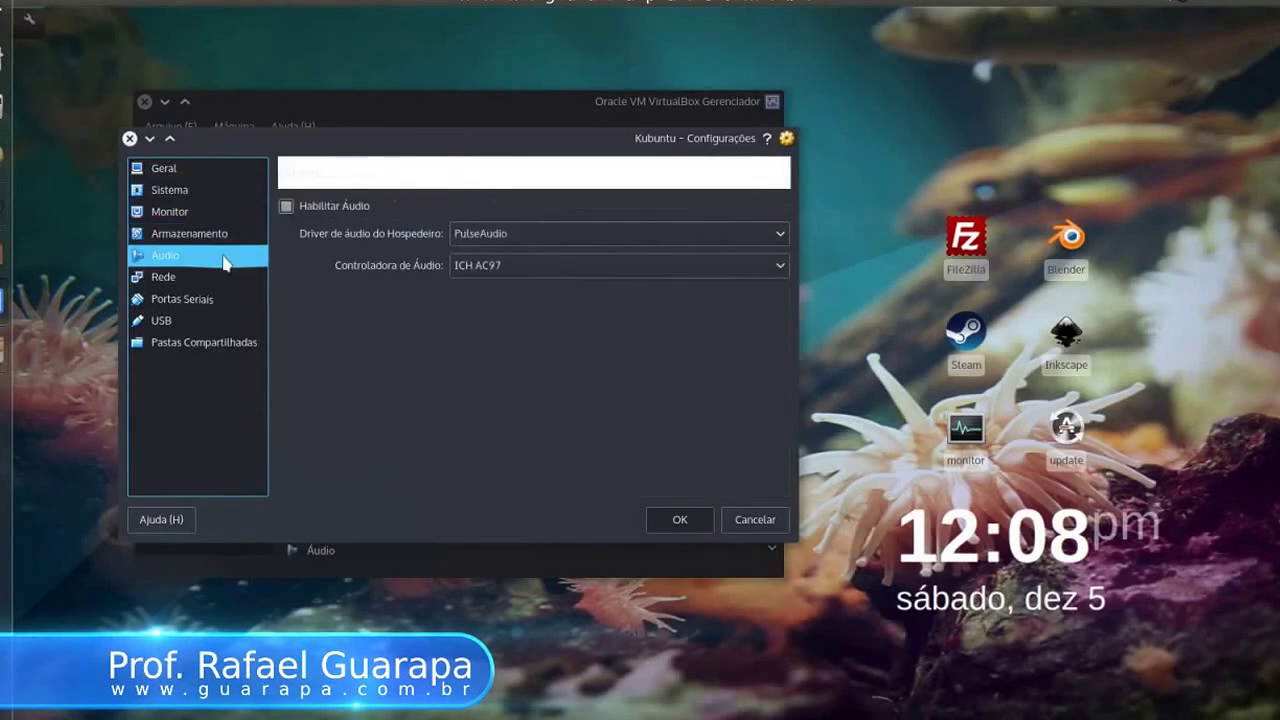
click(225, 278)
click(226, 298)
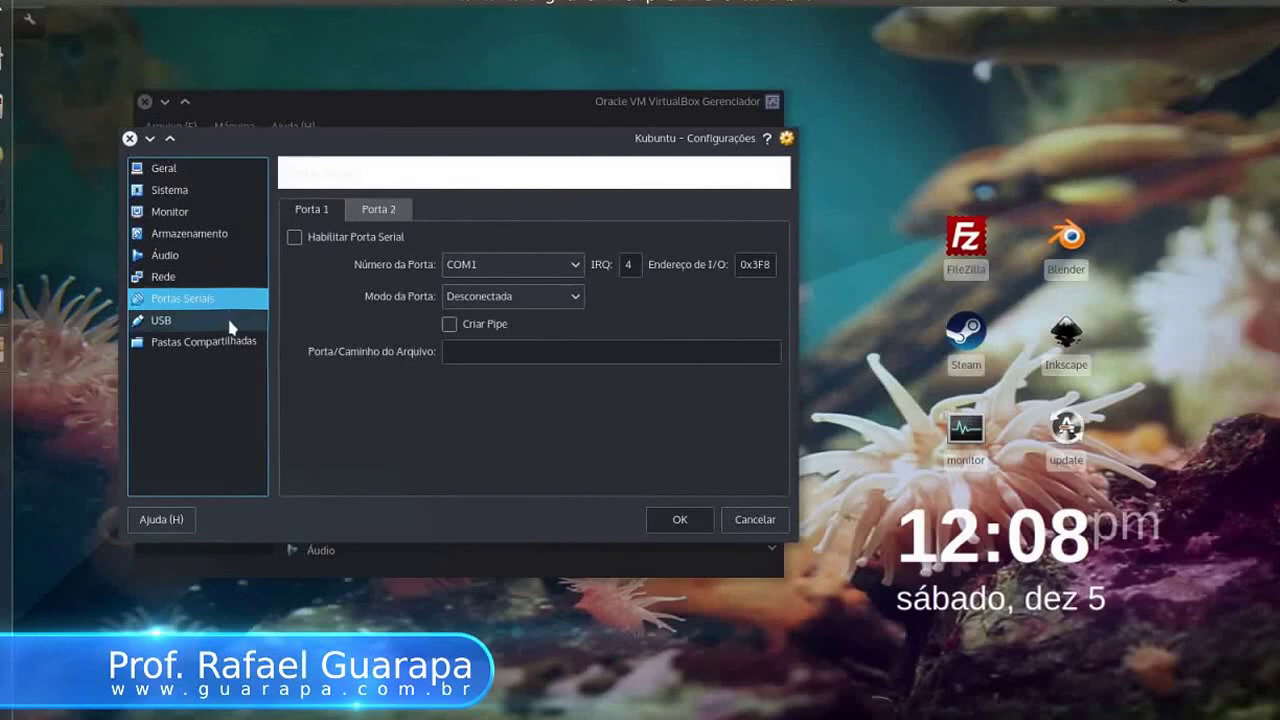
click(230, 321)
click(235, 167)
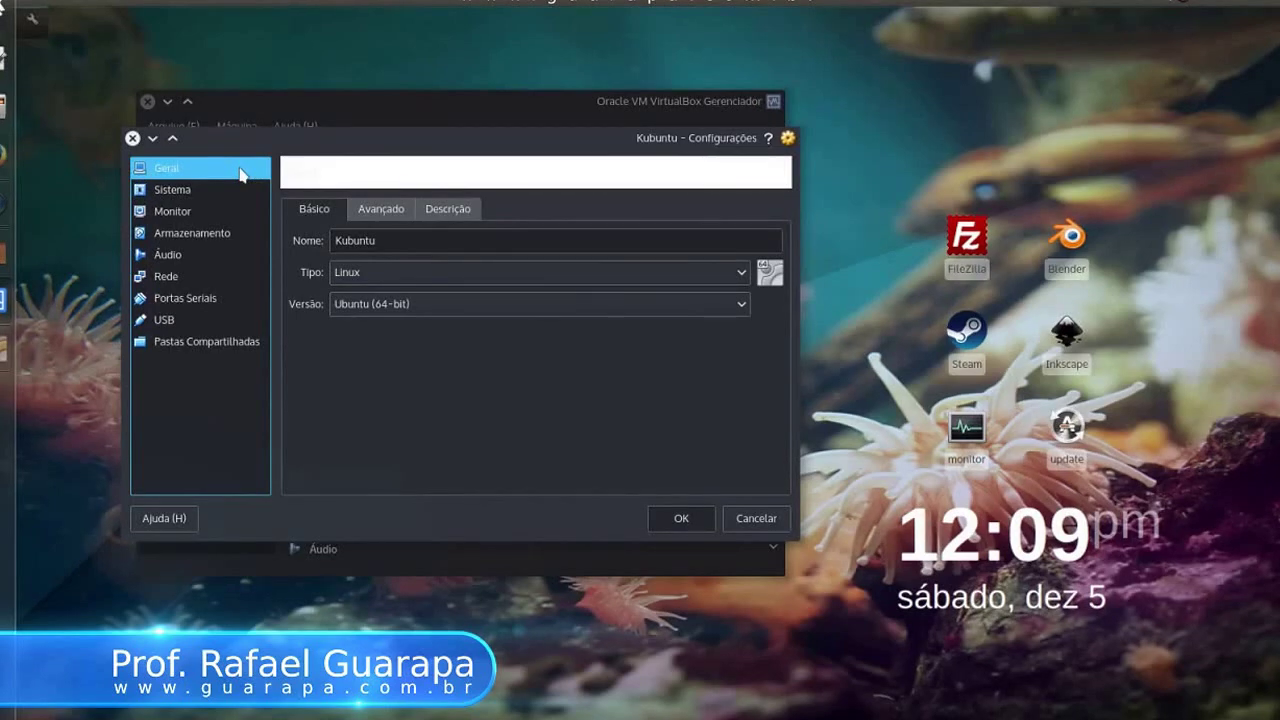
click(737, 519)
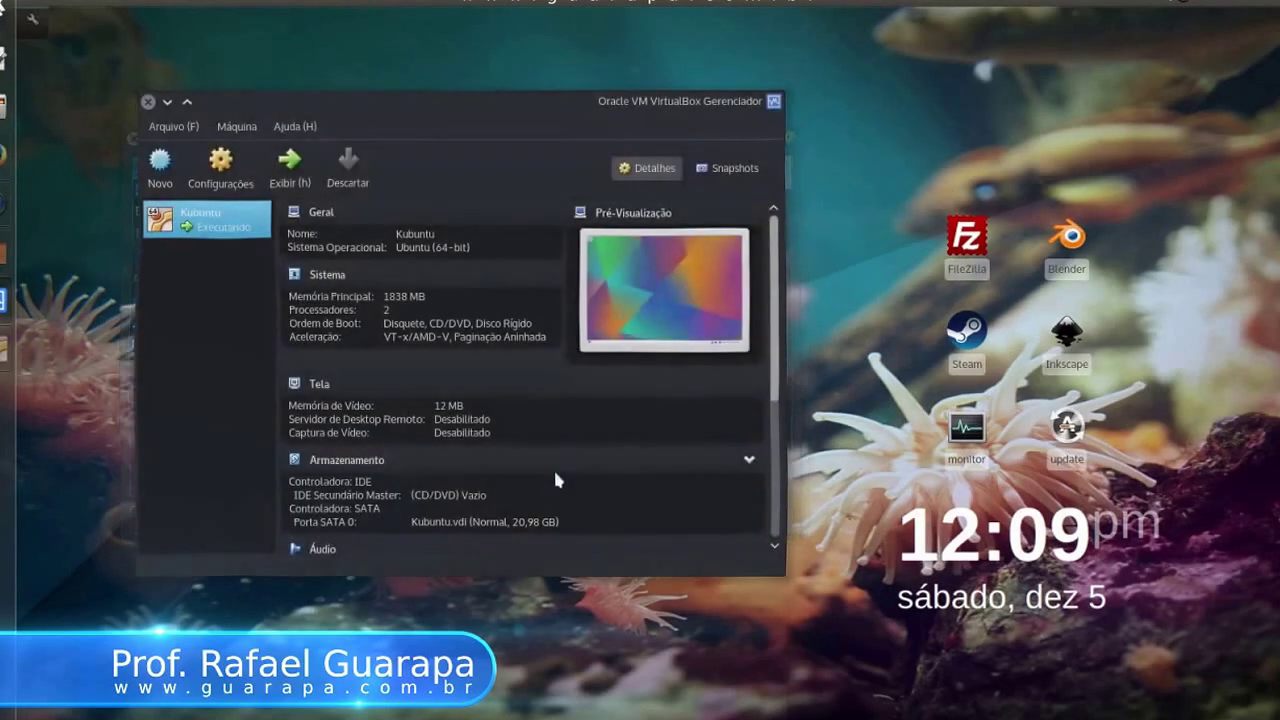